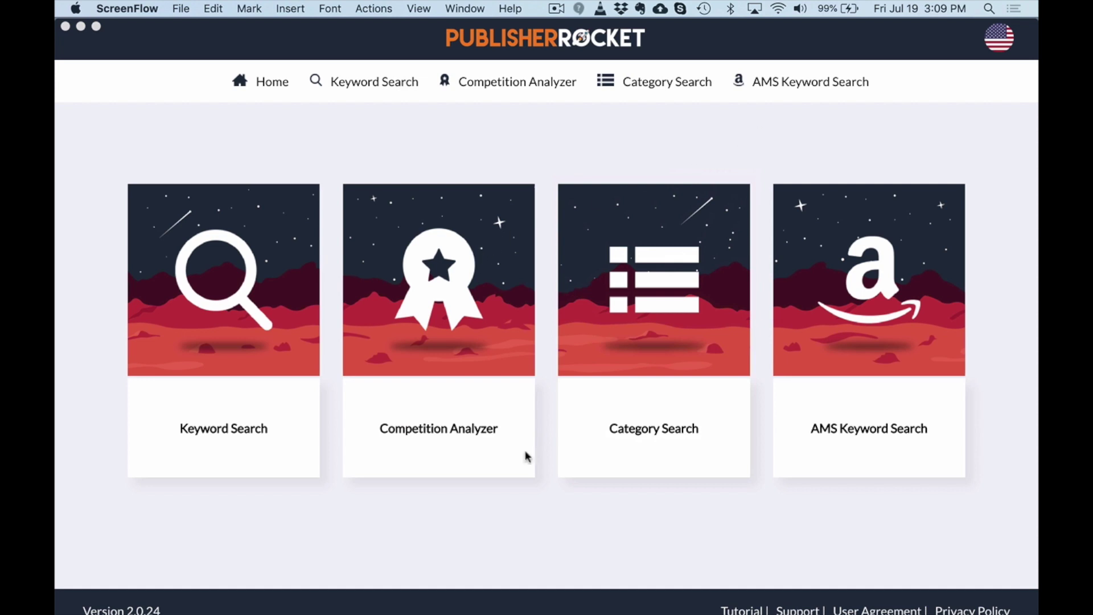
- Run a Keyword Search for 'computer programming' with the format left on E-Book
left_click(233, 364)
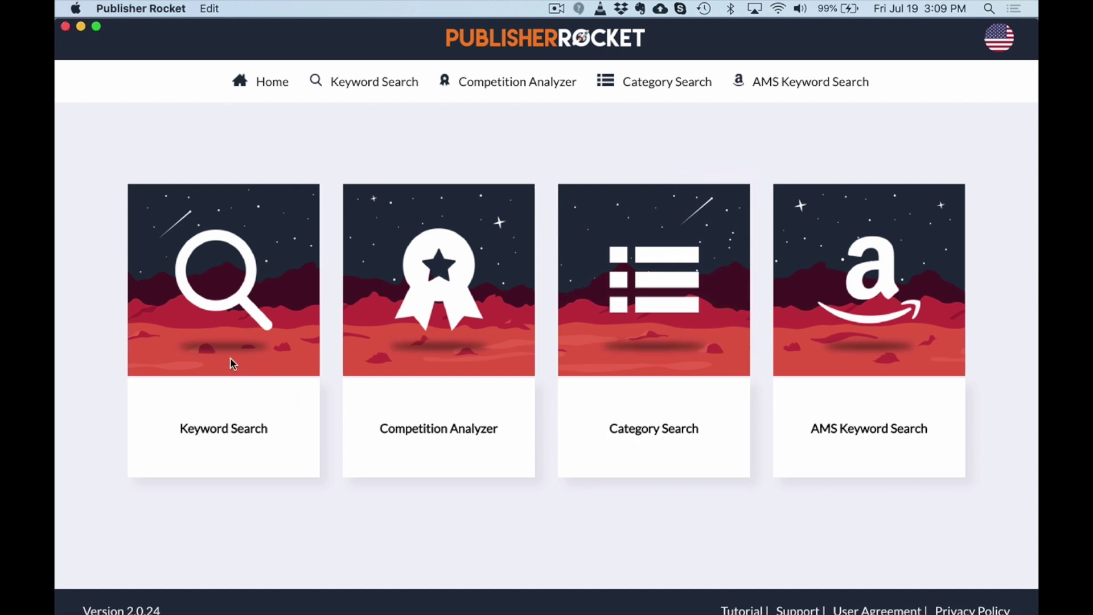
left_click(172, 341)
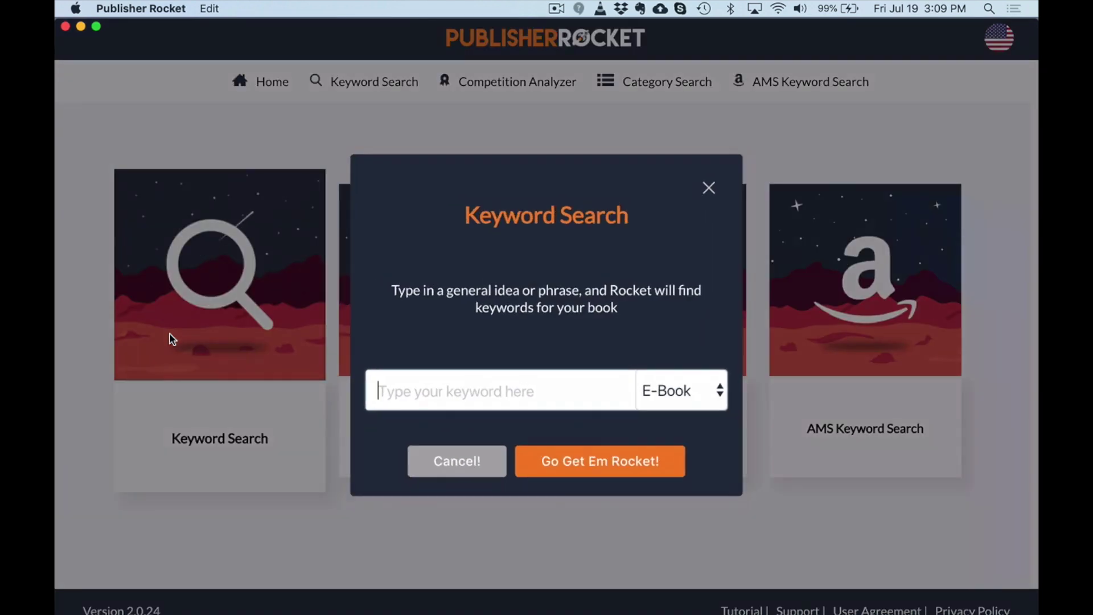
left_click(373, 402)
type("computer")
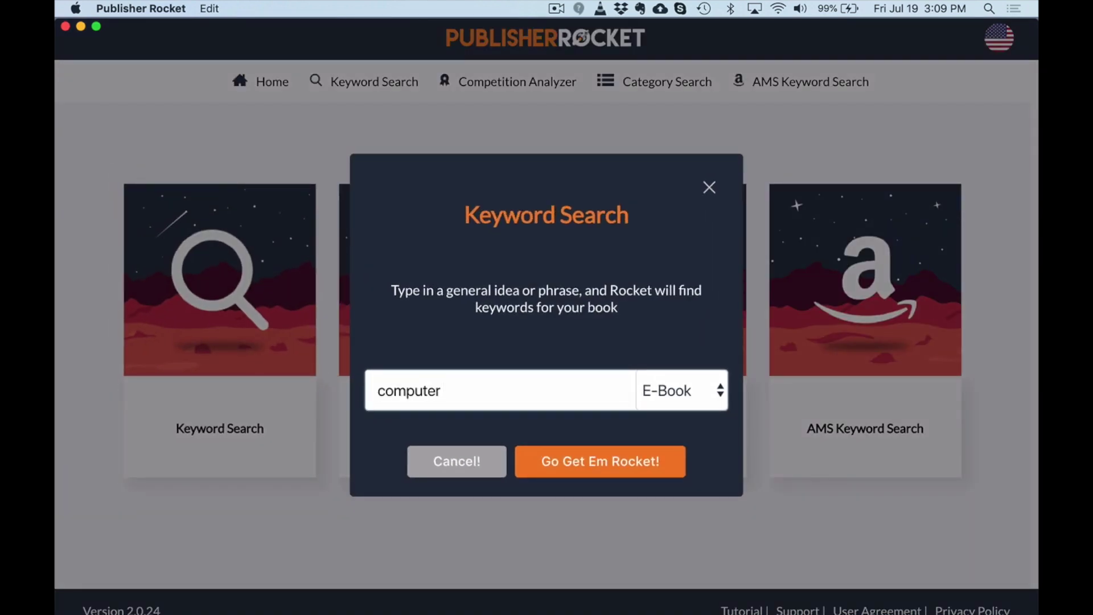
type(" programming")
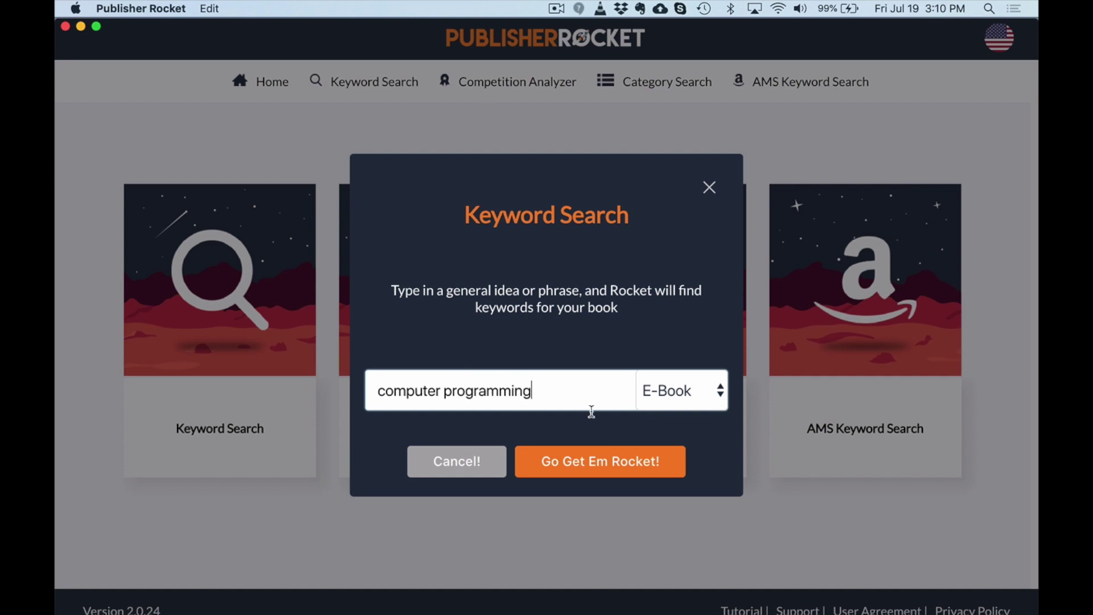
left_click(690, 387)
left_click(688, 411)
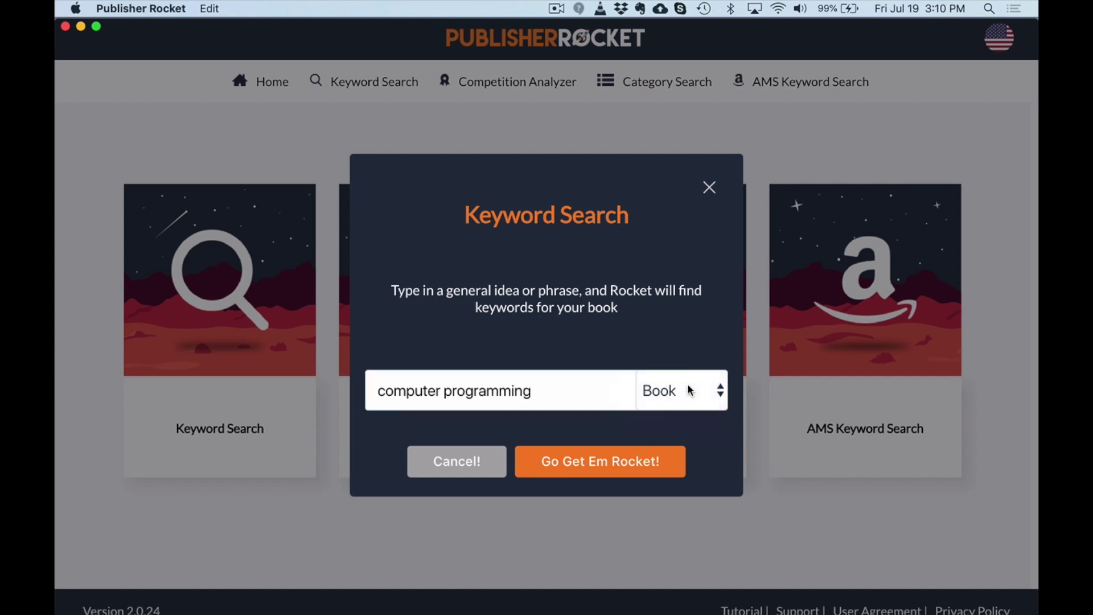
left_click(691, 386)
left_click(685, 371)
left_click(576, 462)
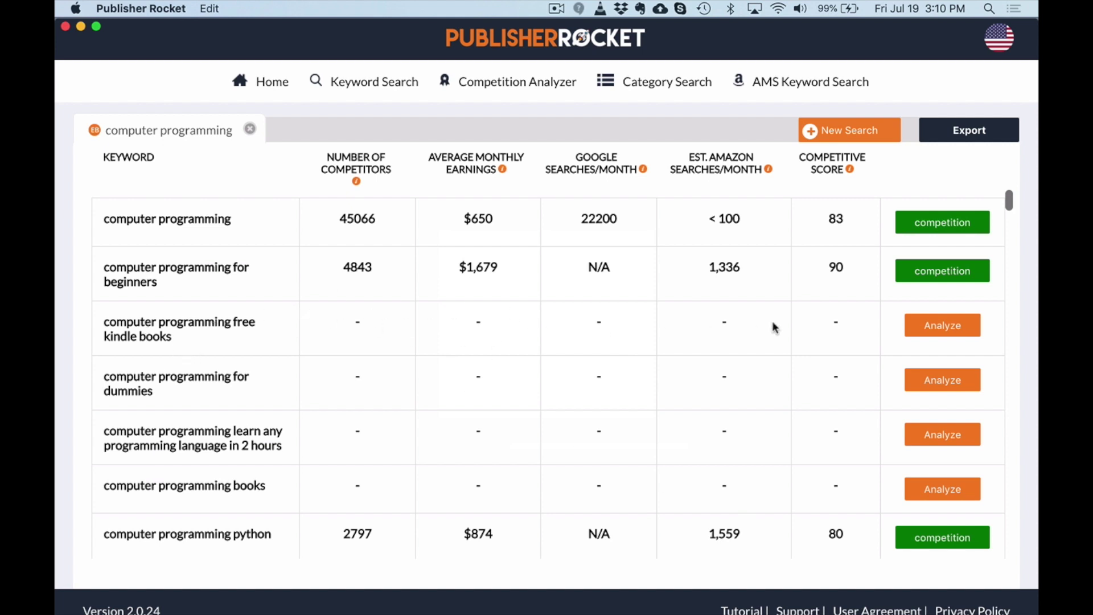
- Analyze 'computer programming free kindle books', showing 212 competitors, $0 earnings and score 80
left_click(947, 330)
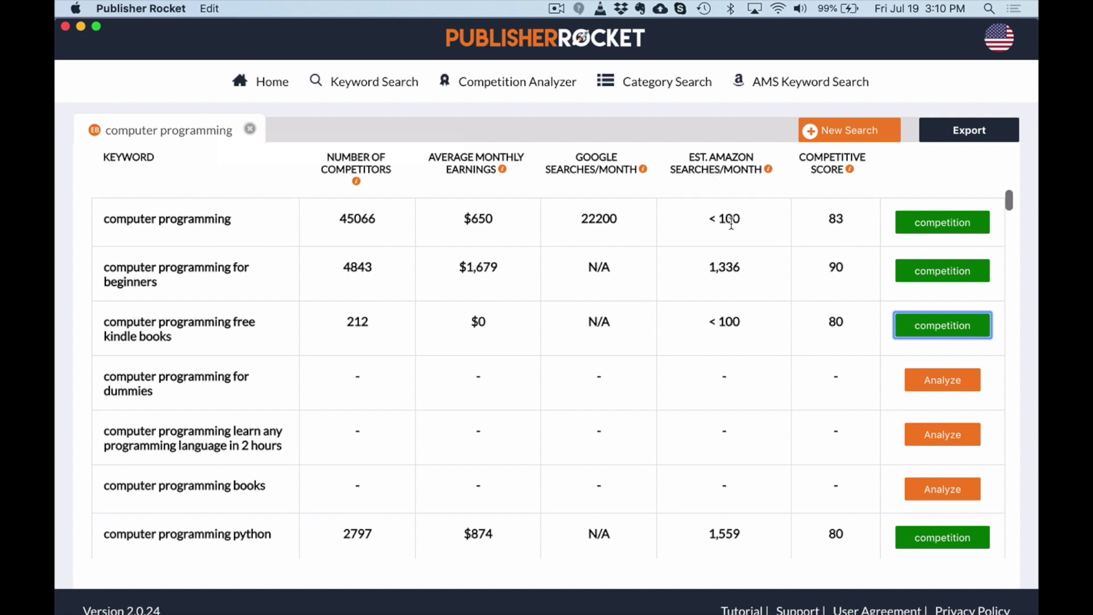
mouse_move(848, 173)
scroll(612, 228, "down", 5)
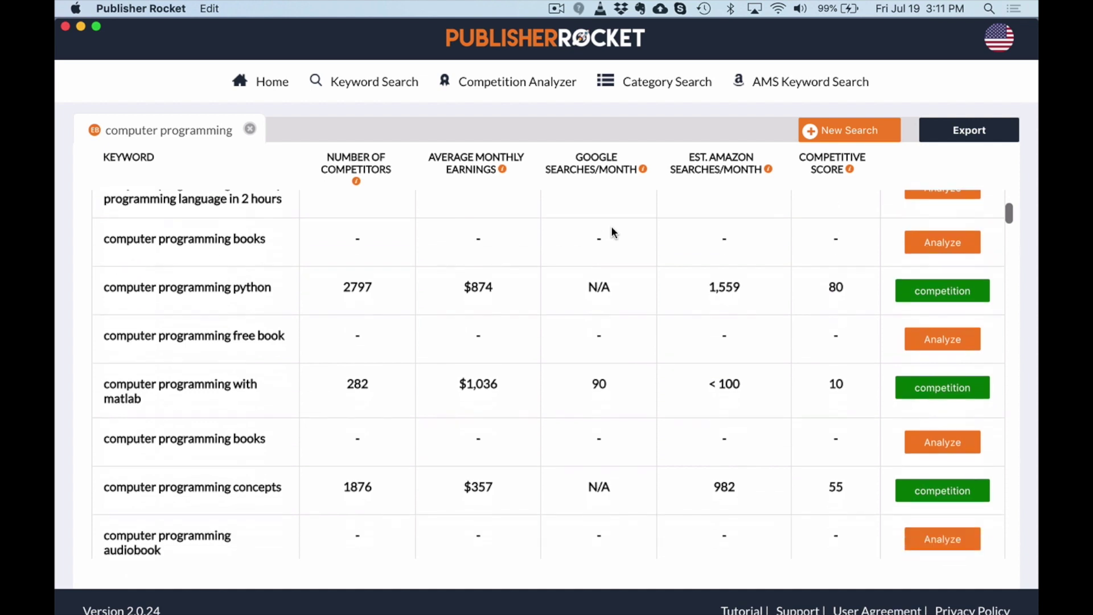
scroll(612, 227, "down", 1)
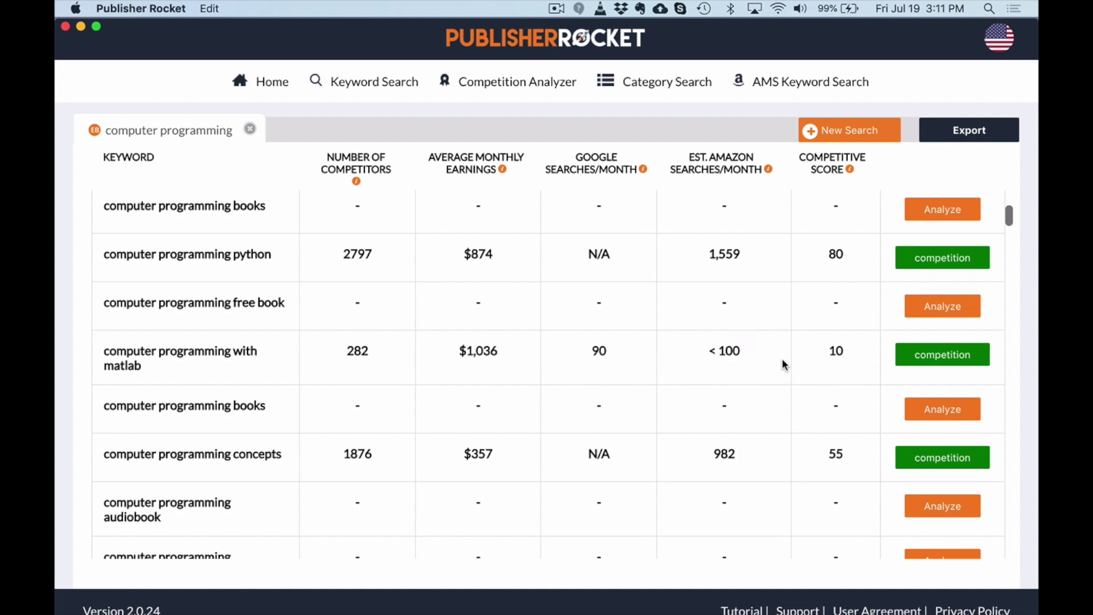
double_click(137, 369)
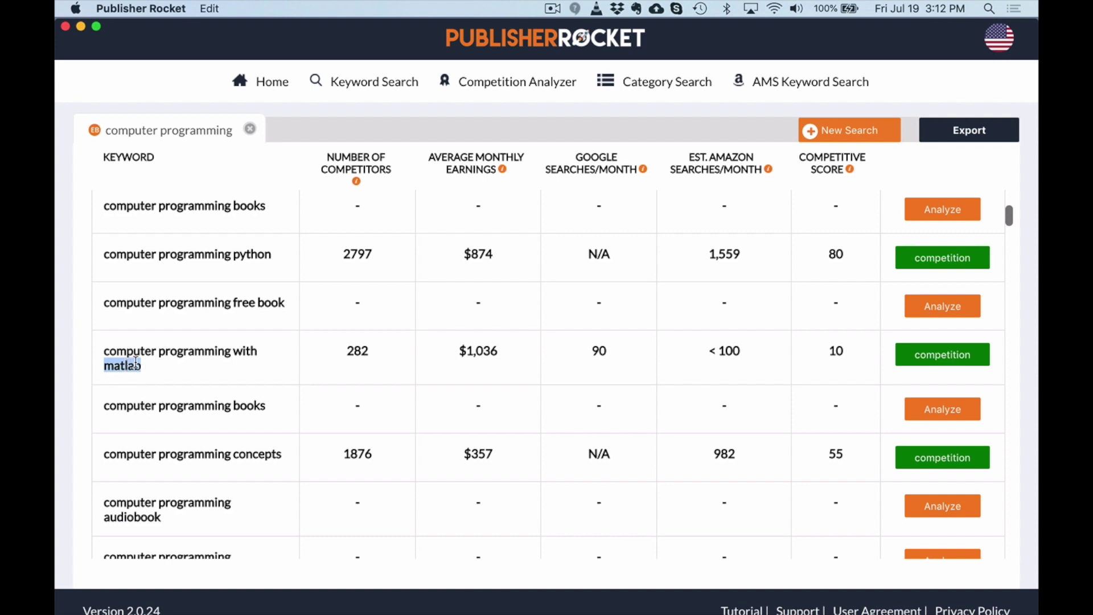
scroll(136, 362, "down", 2)
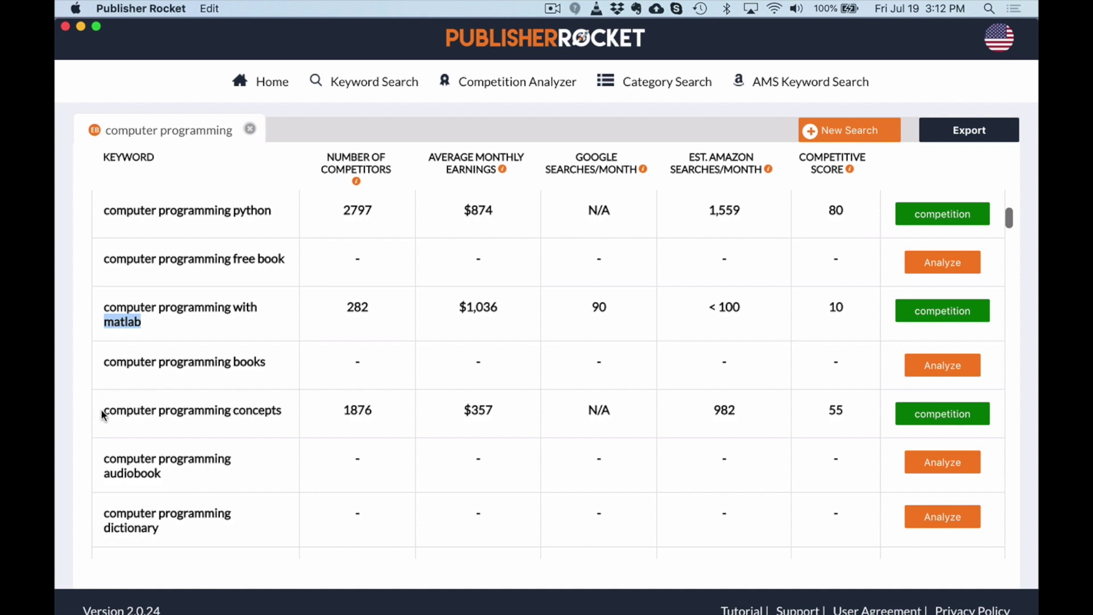
left_click_drag(105, 411, 284, 414)
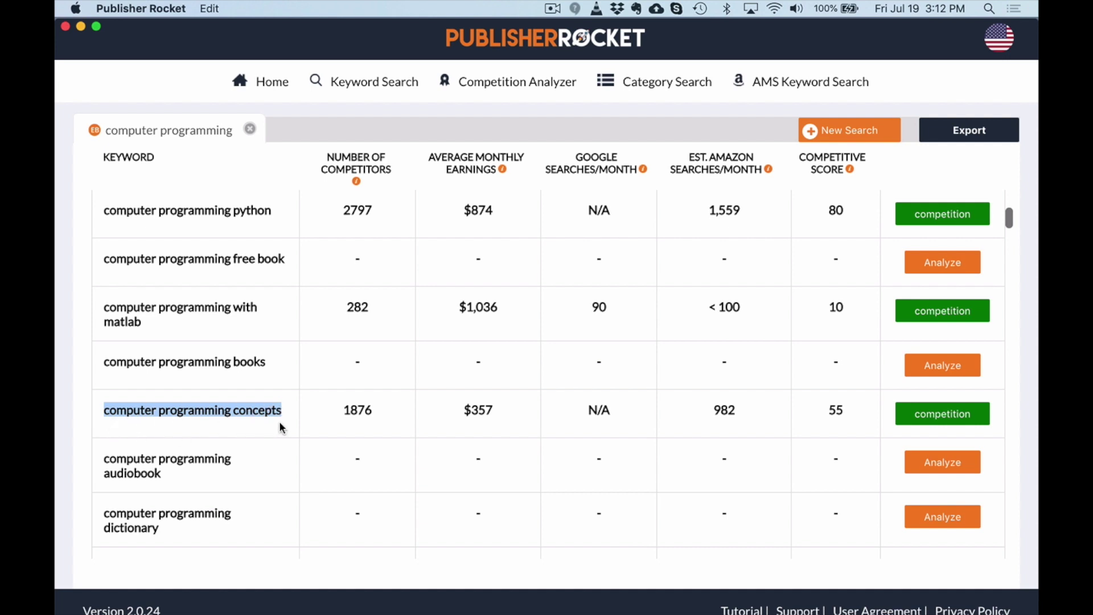
- List competing e-books for 'computer programming concepts', topped by 'Computer Programming for Beginners' at $1,082 monthly
left_click(928, 423)
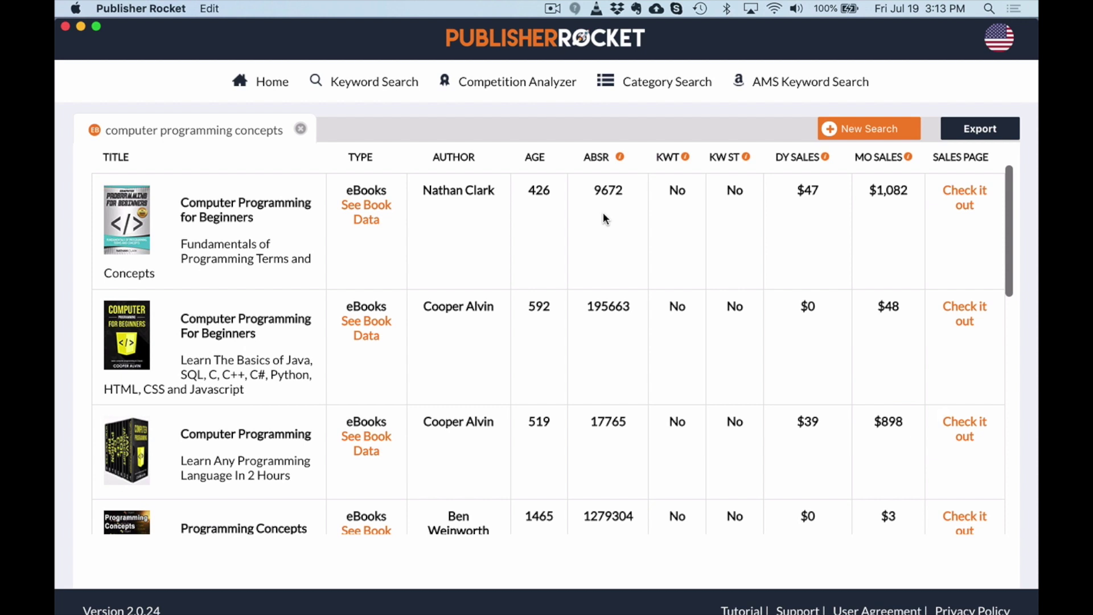
scroll(603, 215, "down", 2)
scroll(603, 216, "up", 2)
mouse_move(685, 160)
scroll(507, 224, "down", 10)
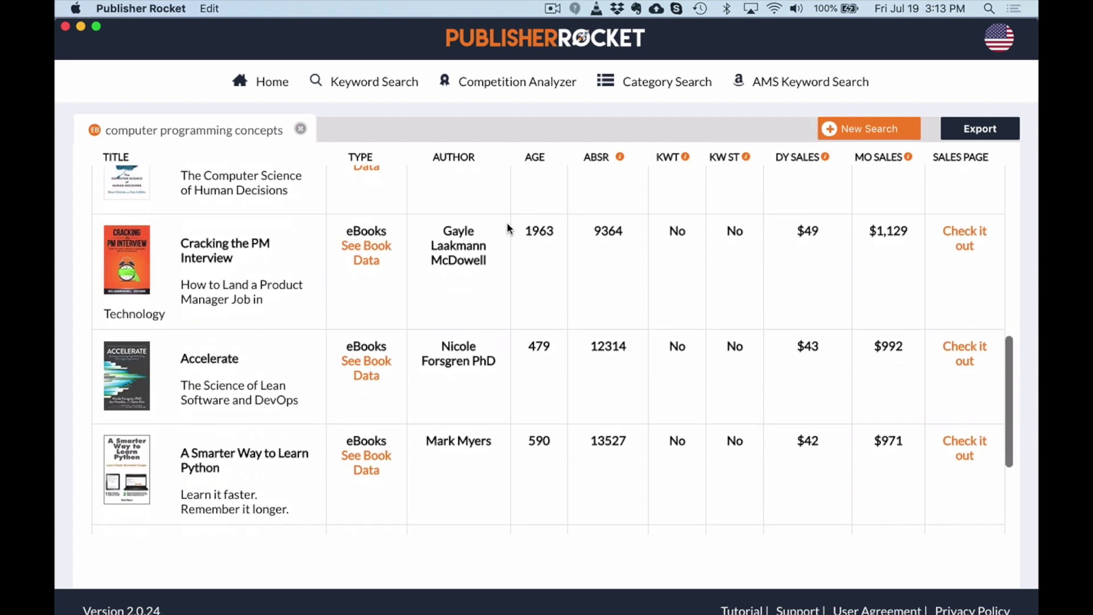
scroll(508, 228, "down", 5)
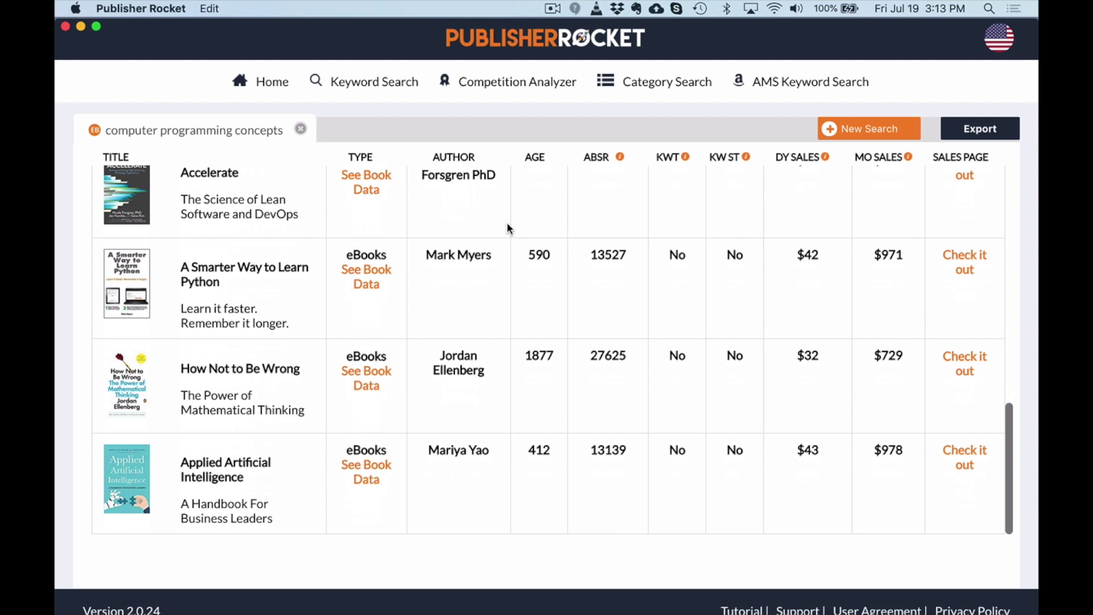
scroll(509, 228, "up", 7)
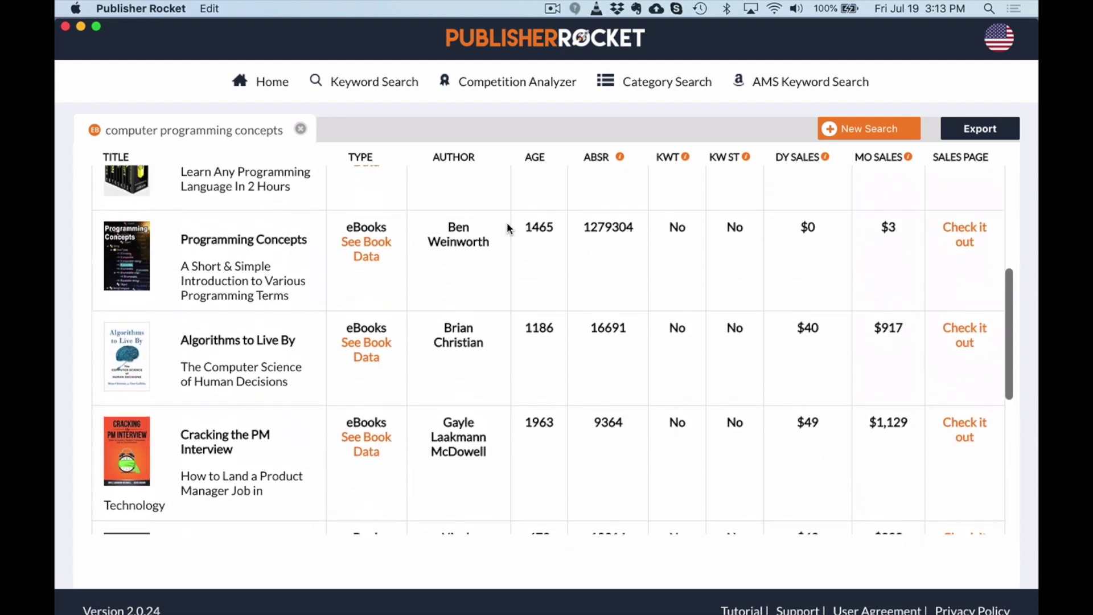
scroll(508, 228, "up", 5)
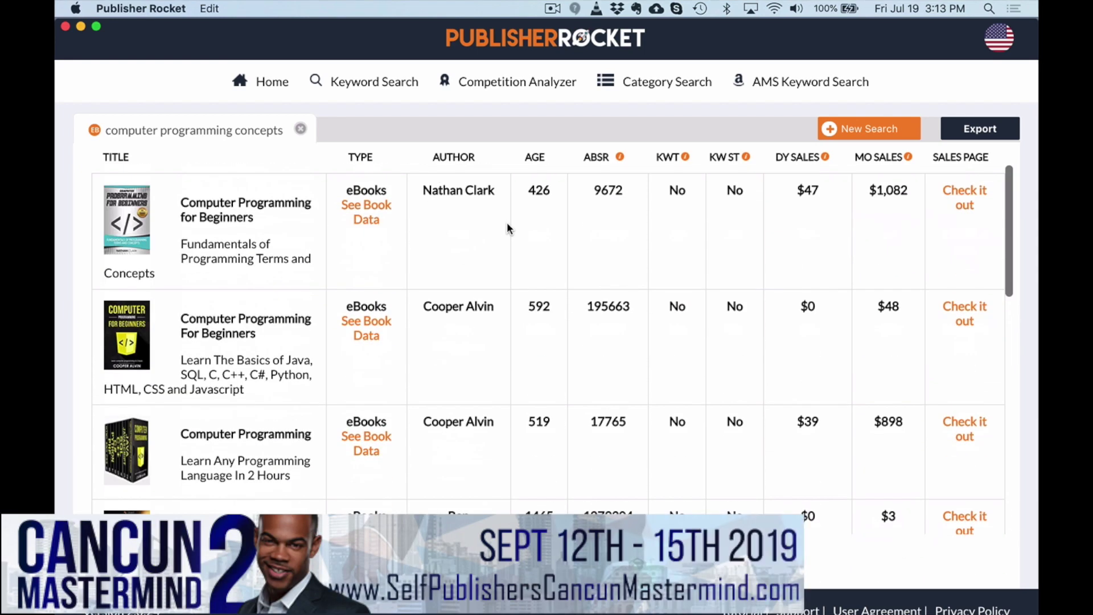
- Return to the keyword results and highlight 'matlab' in 'computer programming with matlab'
left_click(344, 100)
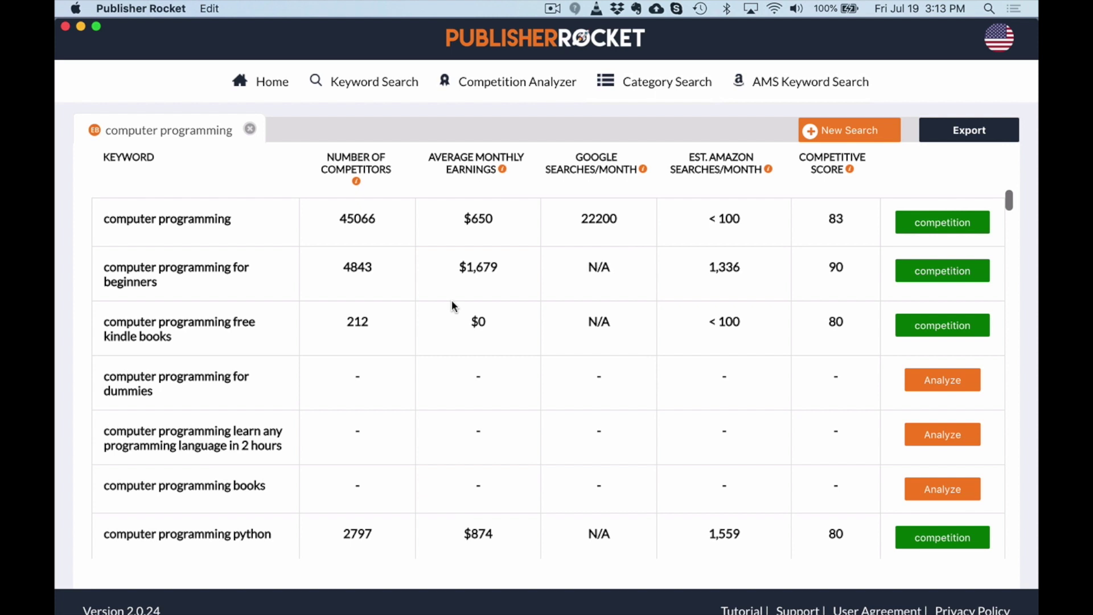
scroll(433, 342, "down", 5)
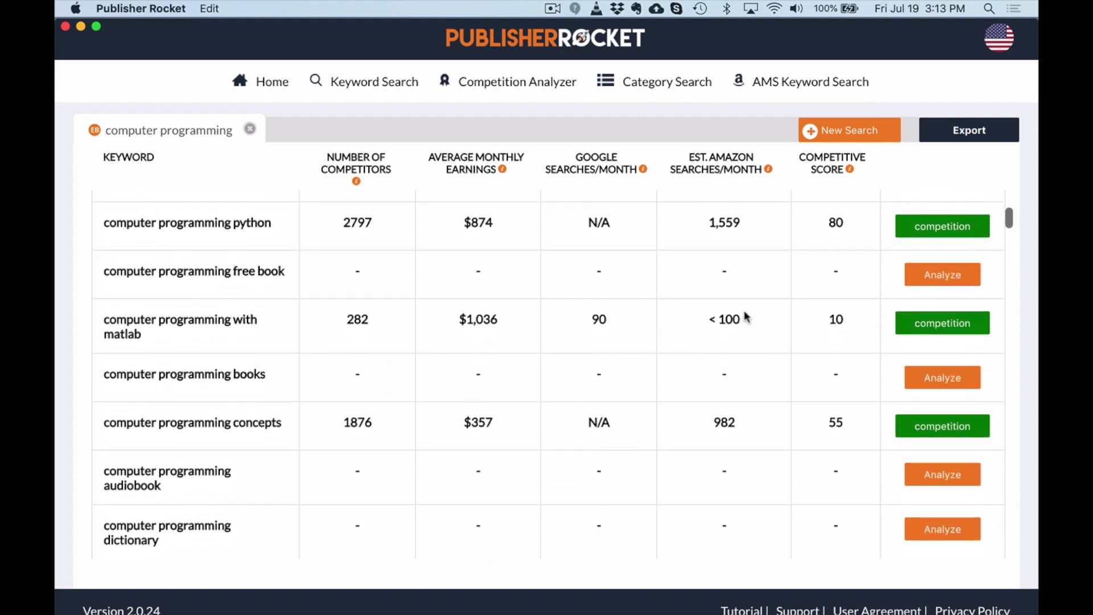
double_click(118, 336)
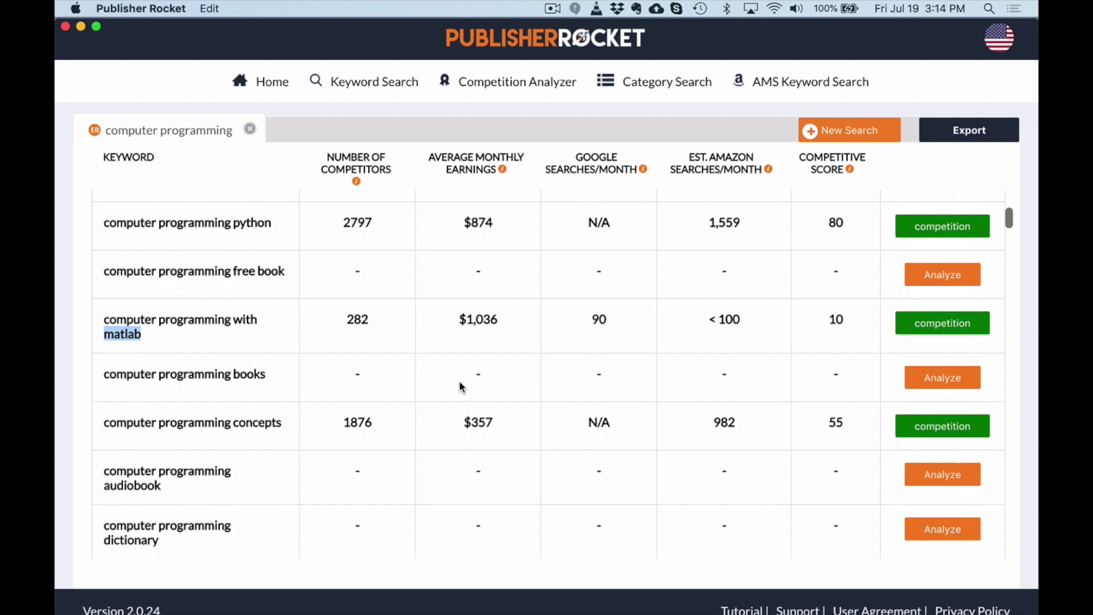
- Highlight 'python' in 'computer programming python' (2797 competitors, $874 monthly, score 80)
scroll(459, 381, "up", 3)
scroll(326, 306, "up", 2)
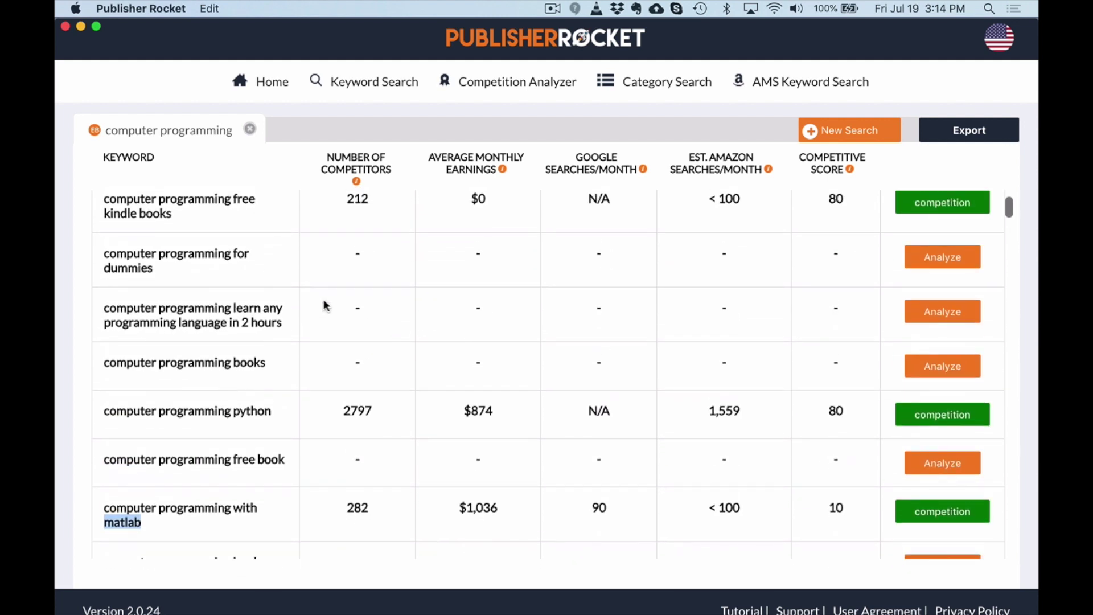
scroll(519, 274, "up", 3)
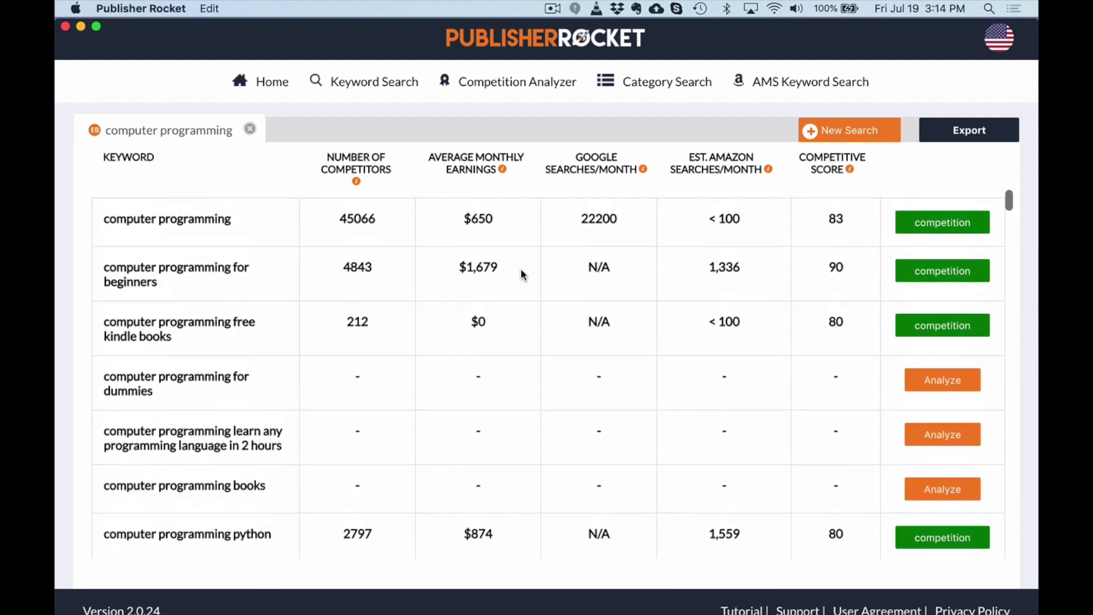
scroll(523, 275, "down", 1)
scroll(523, 275, "down", 2)
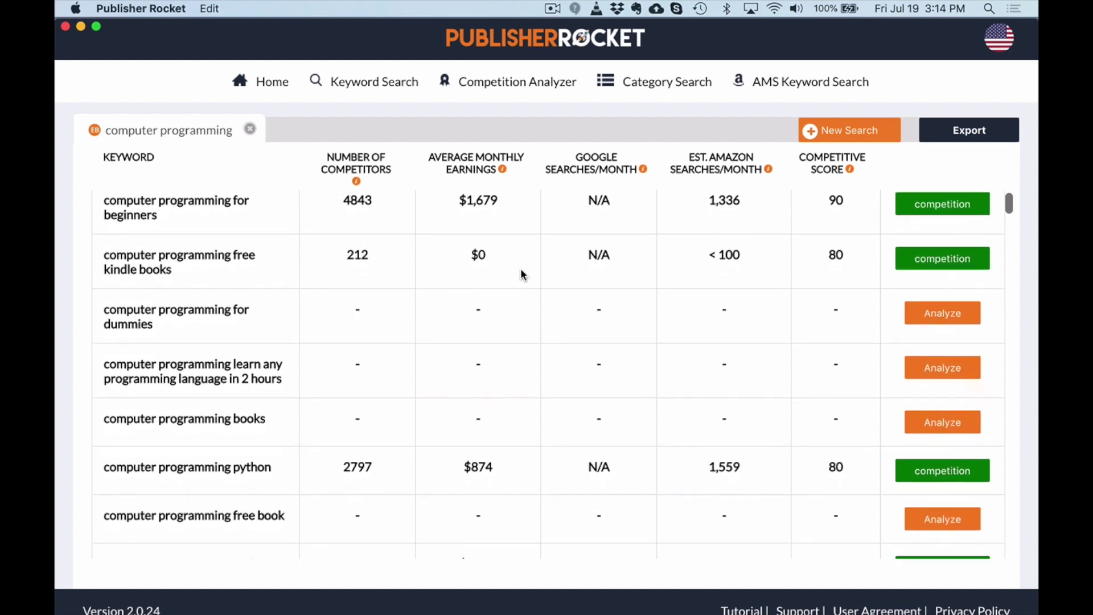
scroll(580, 393, "down", 3)
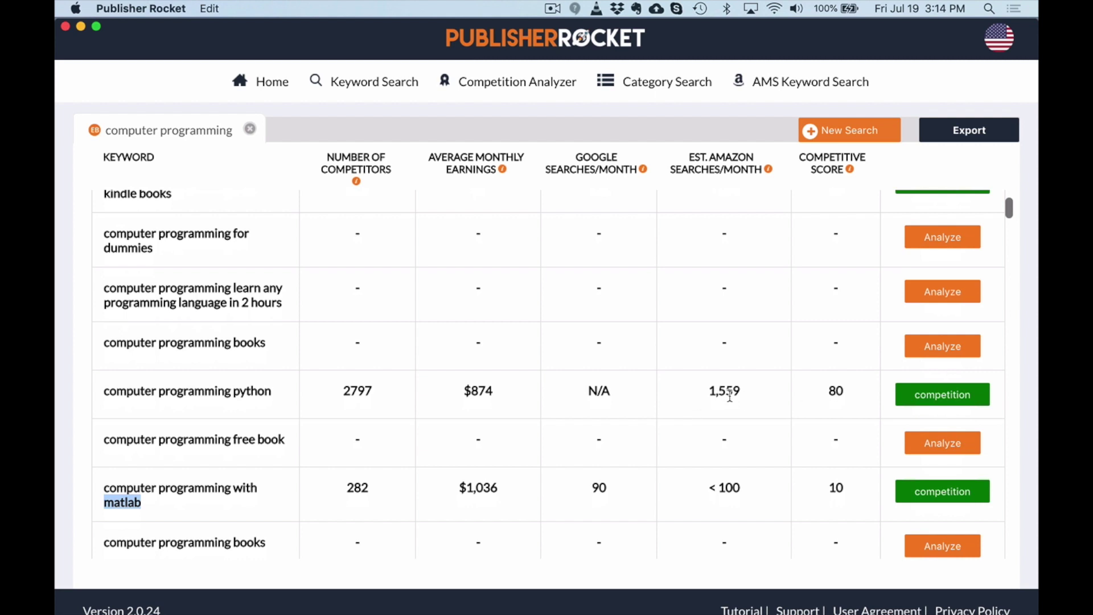
double_click(247, 390)
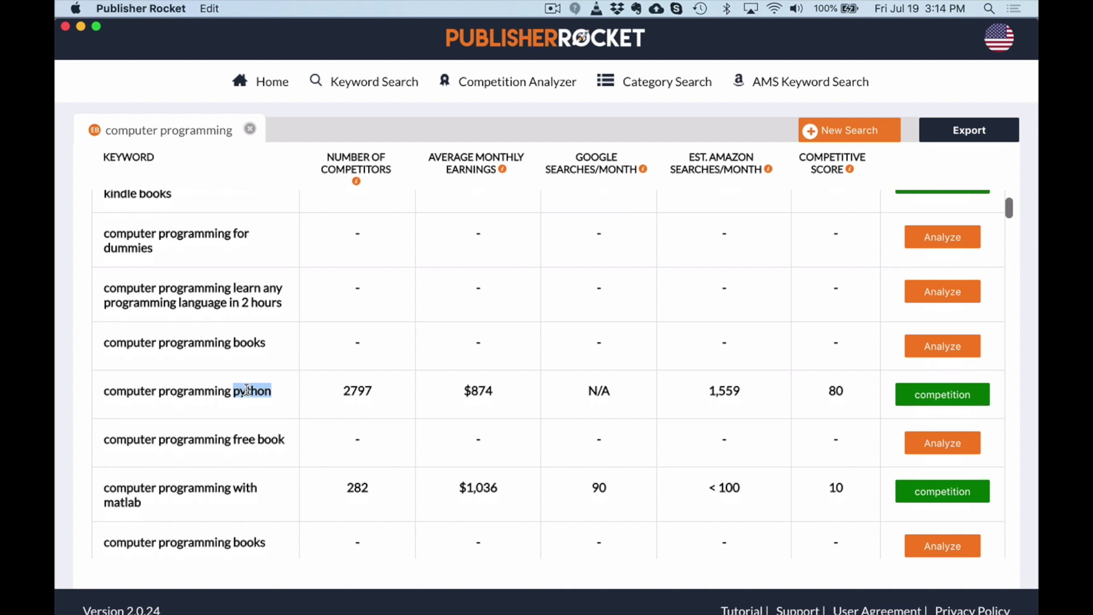
scroll(247, 390, "down", 2)
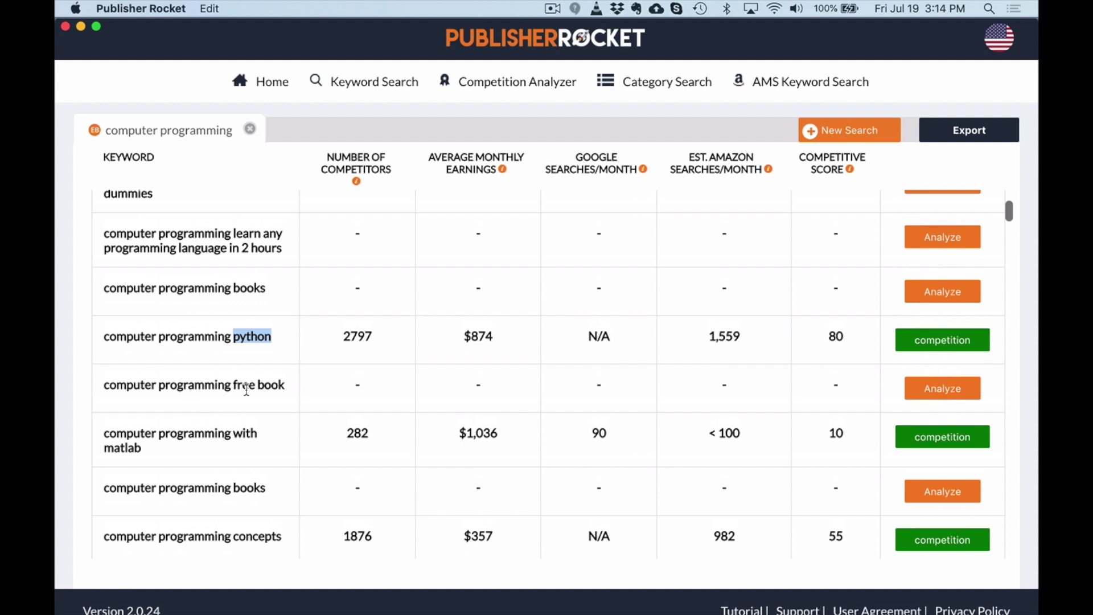
scroll(246, 390, "up", 5)
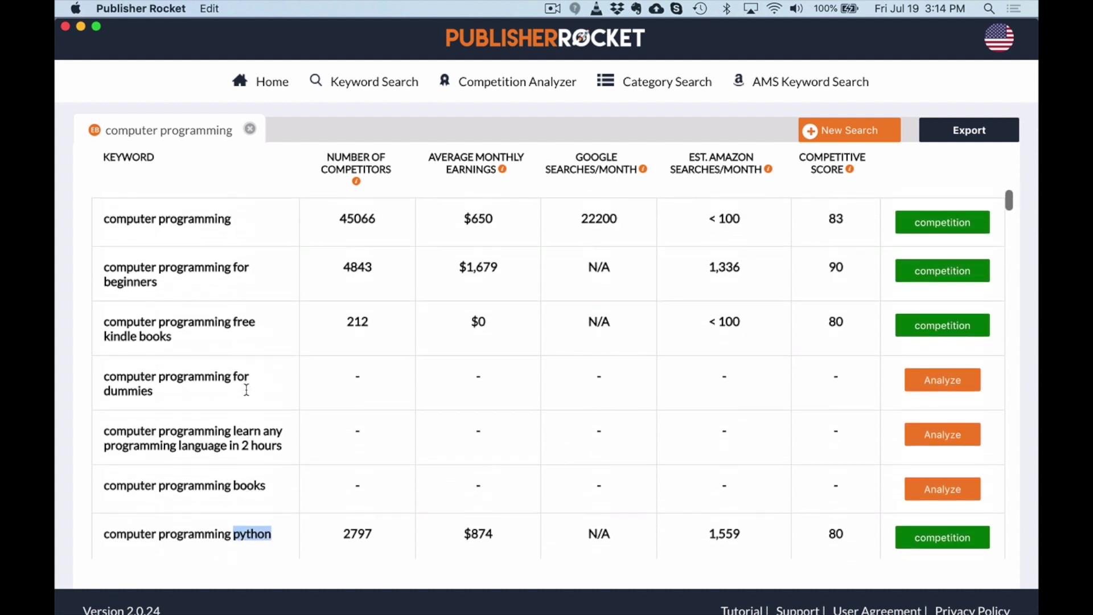